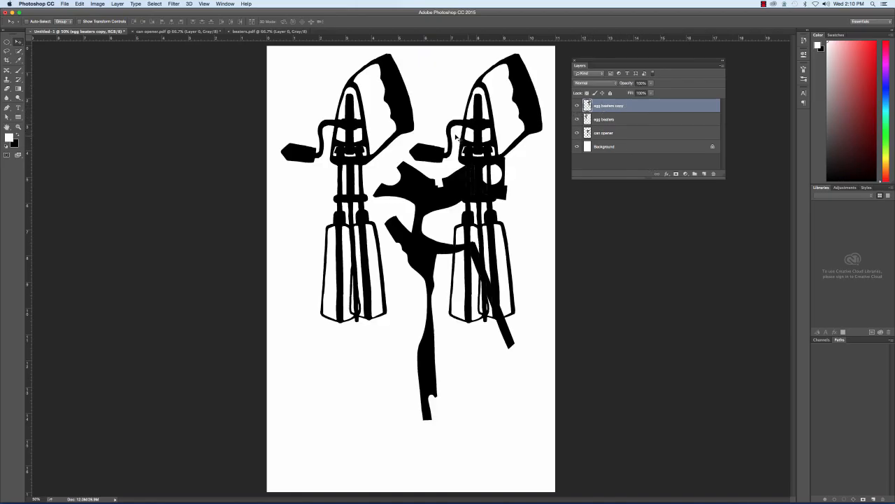
- Delete the egg beaters copy layer and open the layer style settings of the egg beaters layer
left_click(715, 174)
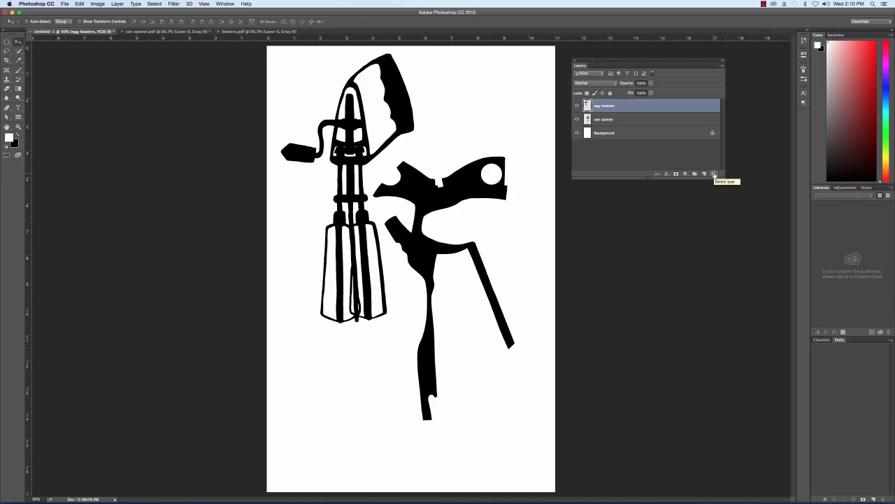
double_click(631, 106)
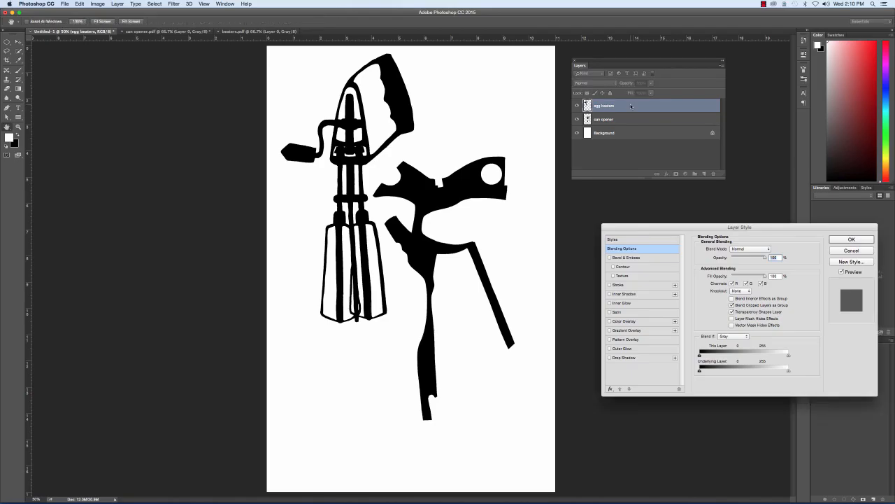
left_click_drag(702, 226, 631, 182)
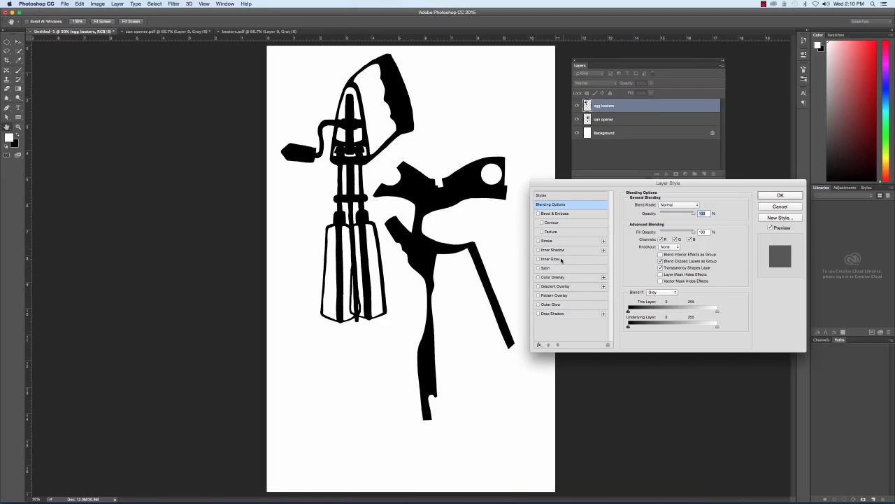
- Try a drop shadow on the egg beaters layer with 20 px distance, 19% spread and 0 px size, and turn it off again
left_click(552, 314)
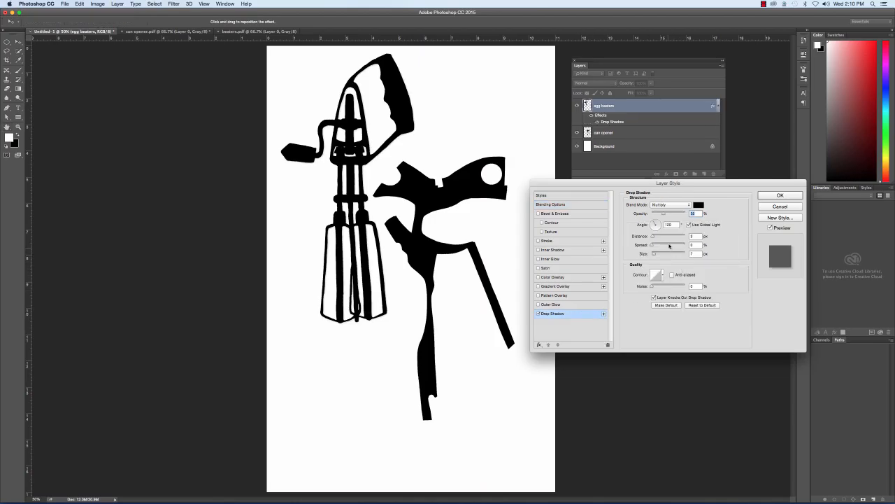
left_click_drag(654, 238, 658, 238)
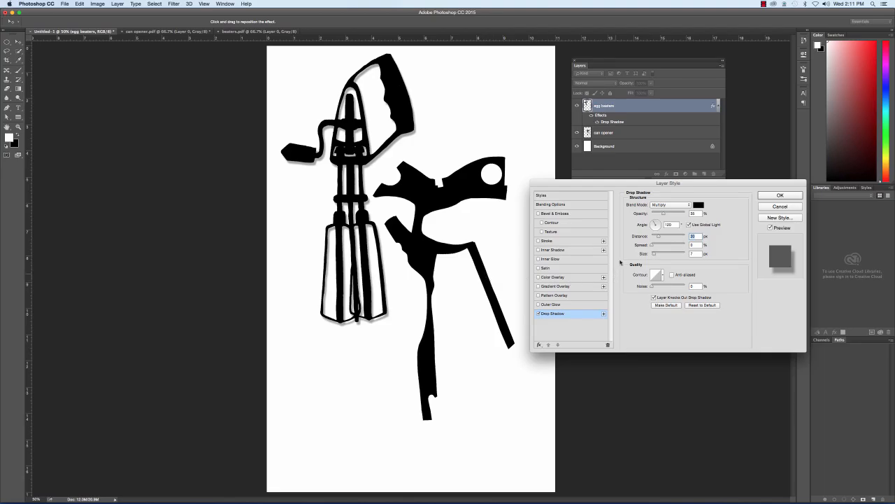
left_click_drag(653, 245, 662, 254)
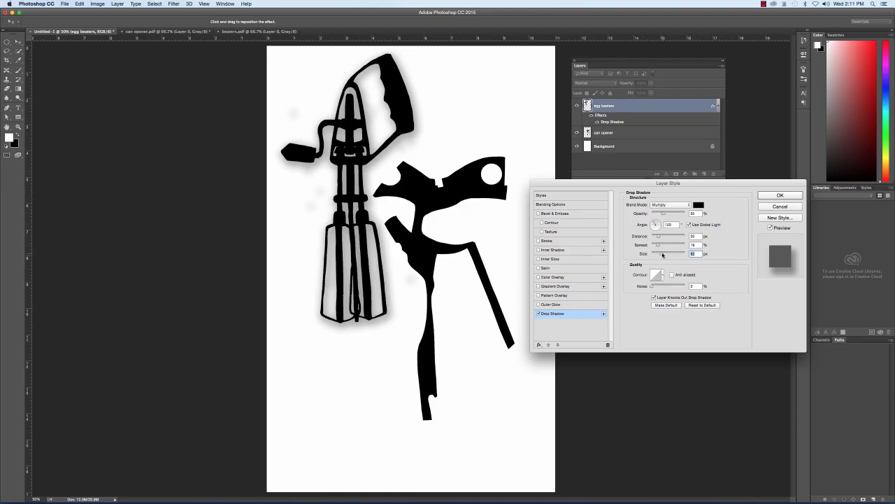
left_click_drag(662, 255, 651, 256)
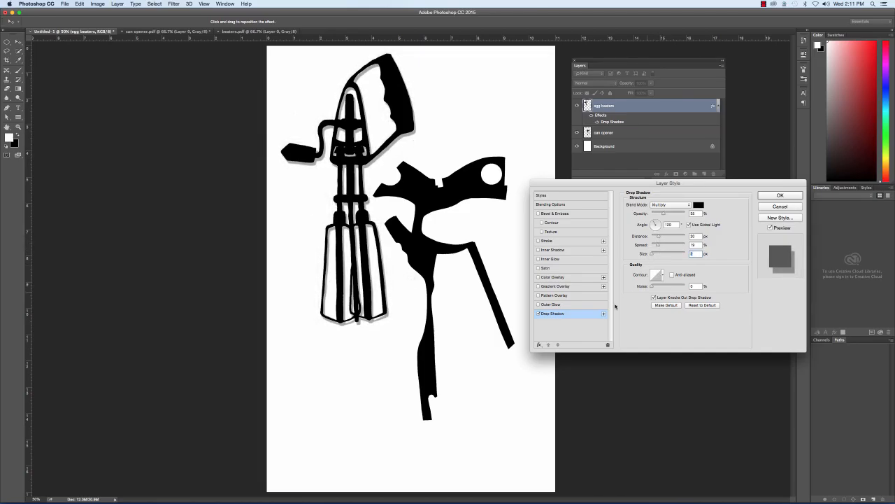
left_click(539, 314)
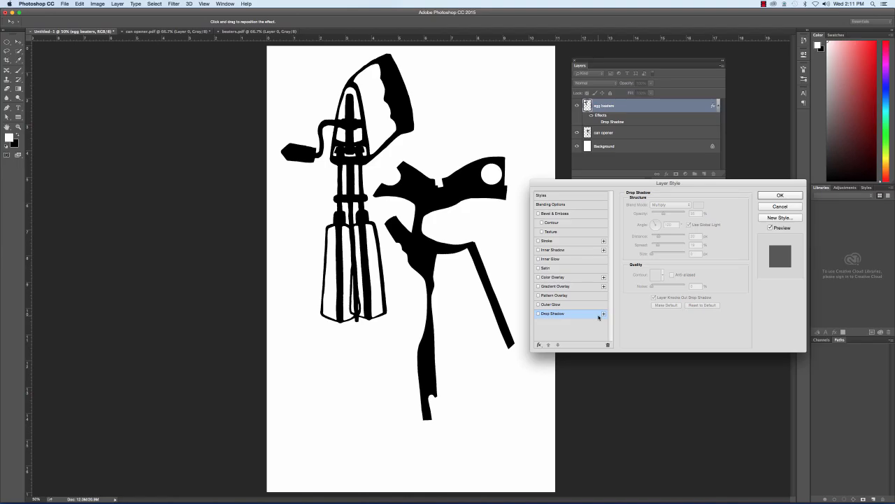
- Add a 4 px stroke to the egg beaters layer and color it bright red, fd0505
left_click(558, 242)
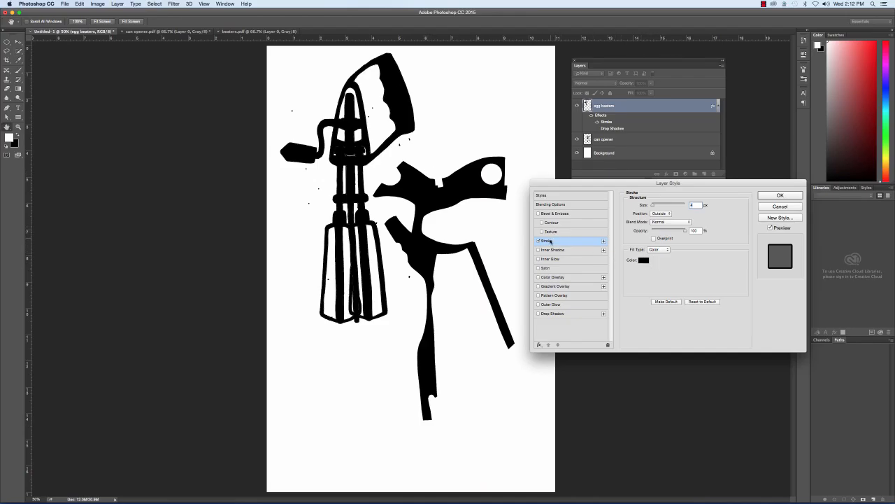
left_click(643, 260)
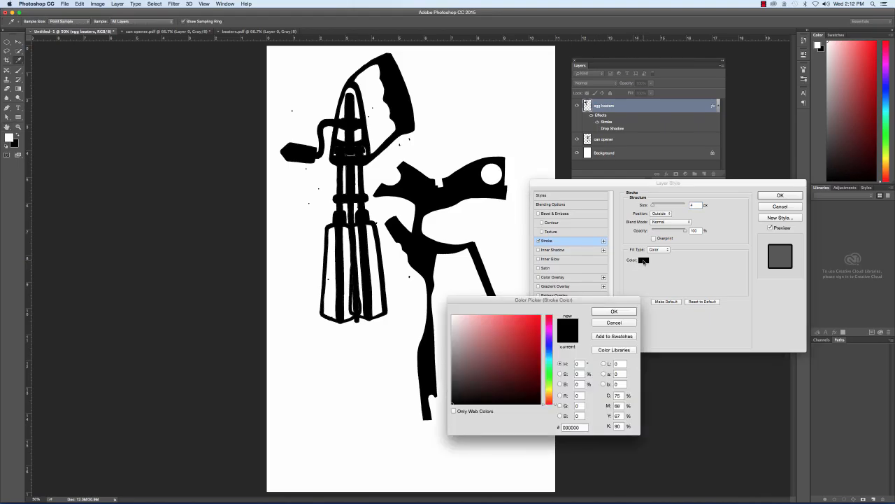
left_click(540, 316)
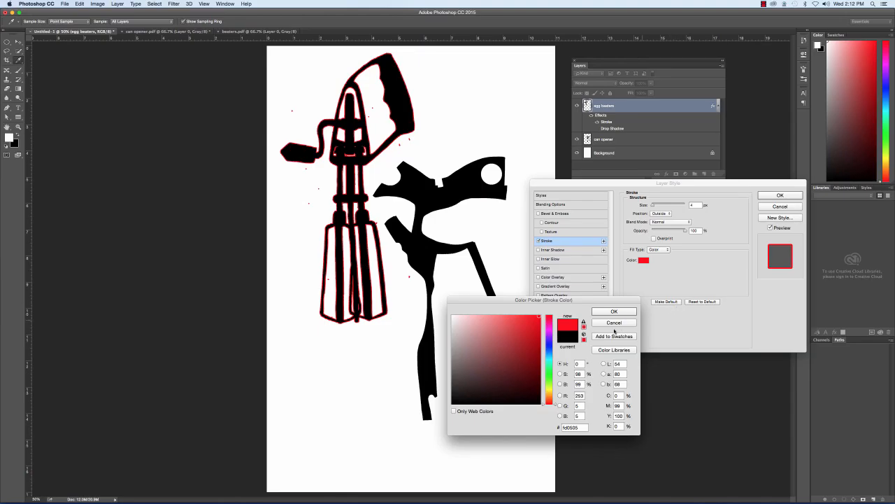
left_click(615, 312)
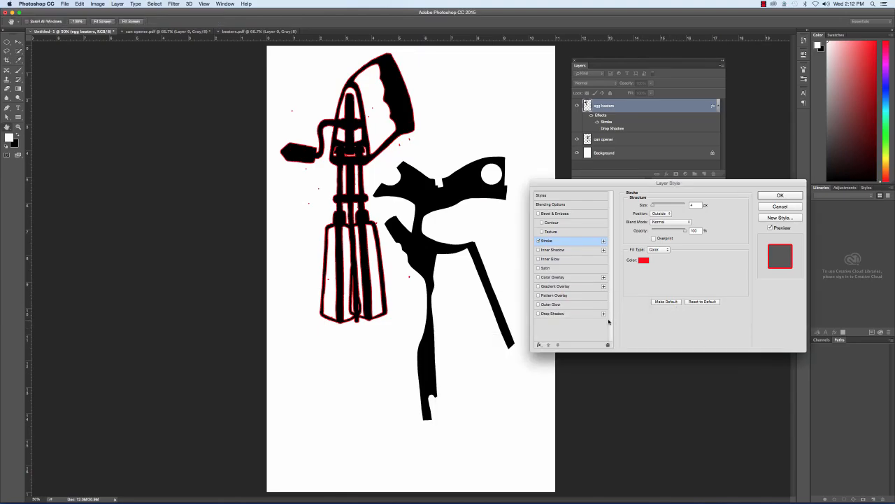
- Try the Inside and Center positions for the stroke and return it to Outside
left_click(661, 214)
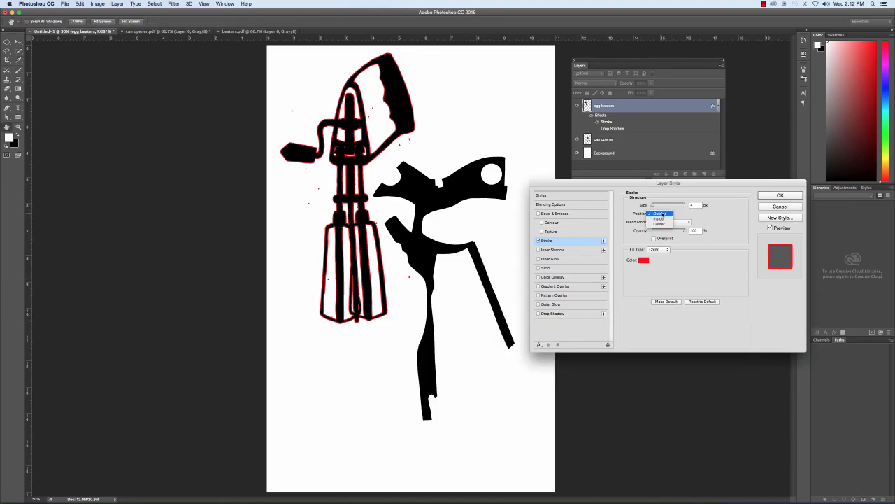
left_click(661, 219)
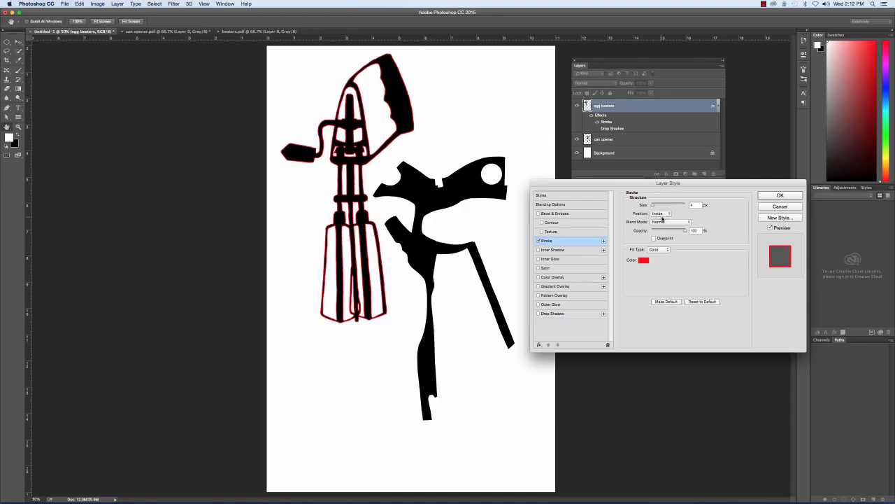
left_click(659, 214)
left_click(659, 220)
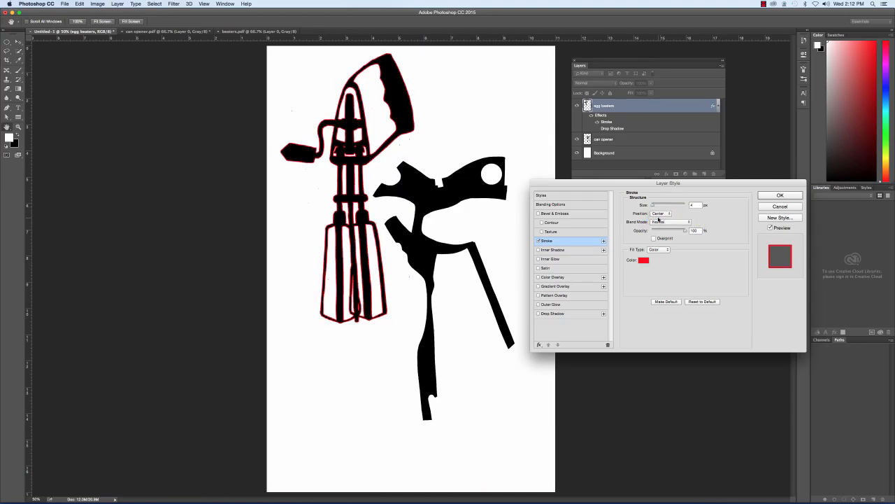
left_click(658, 214)
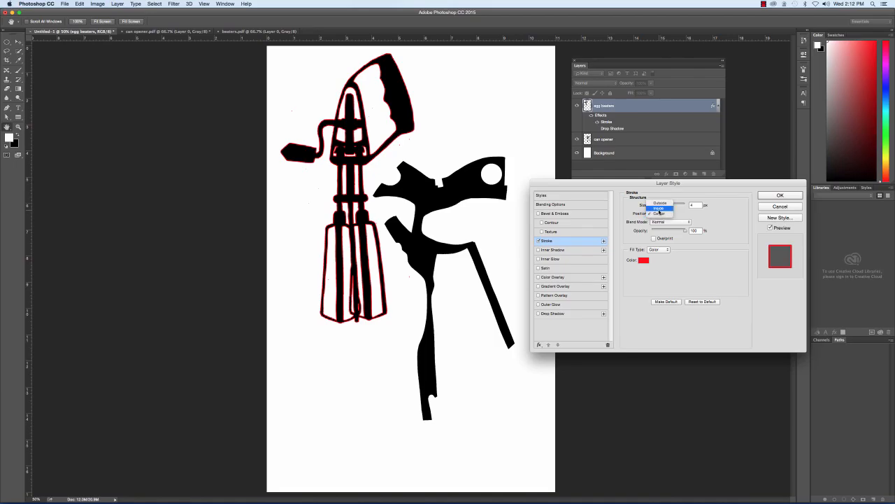
left_click(659, 206)
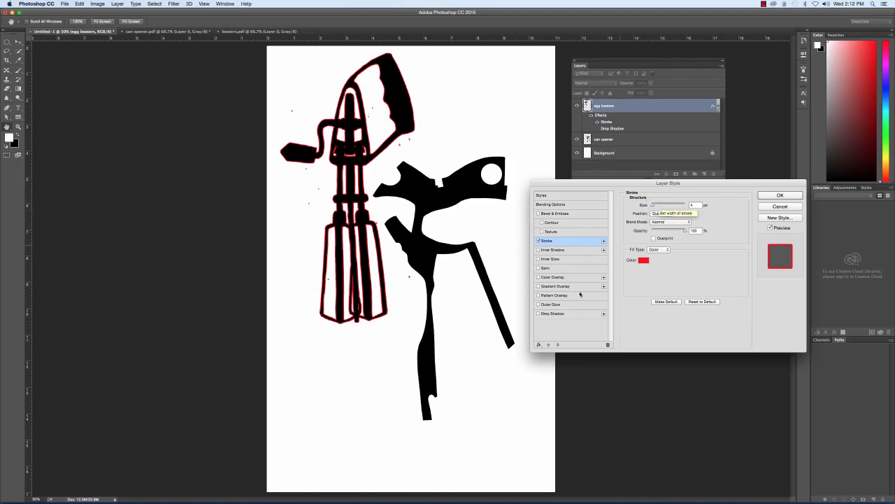
- Recolor the stroke bright cyan (R 5, G 244, B 253), toggle it off and on, and apply the layer style
left_click(642, 260)
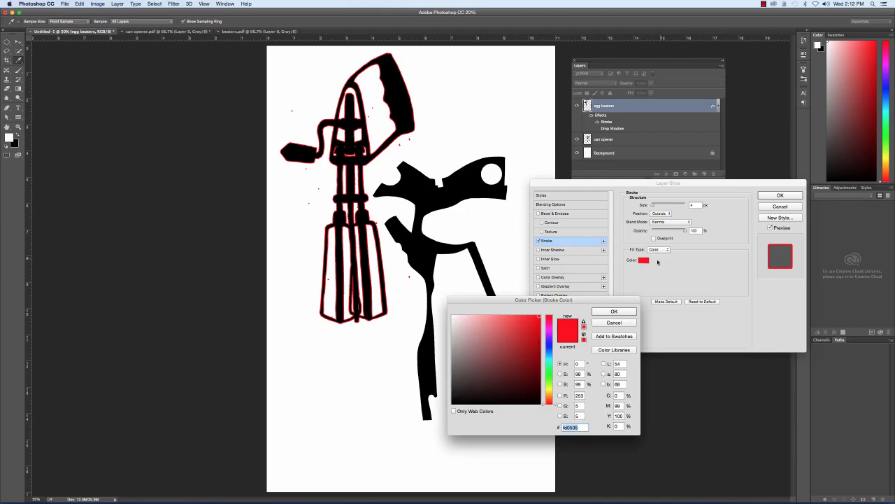
left_click(552, 359)
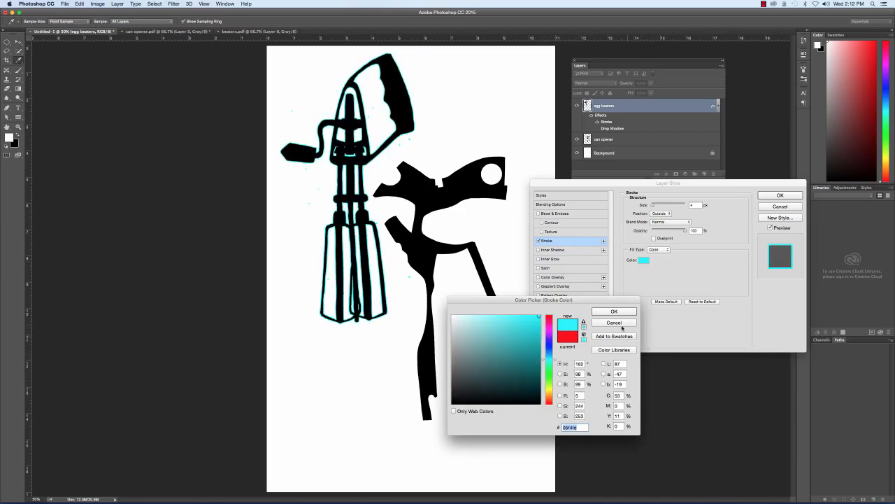
left_click(613, 313)
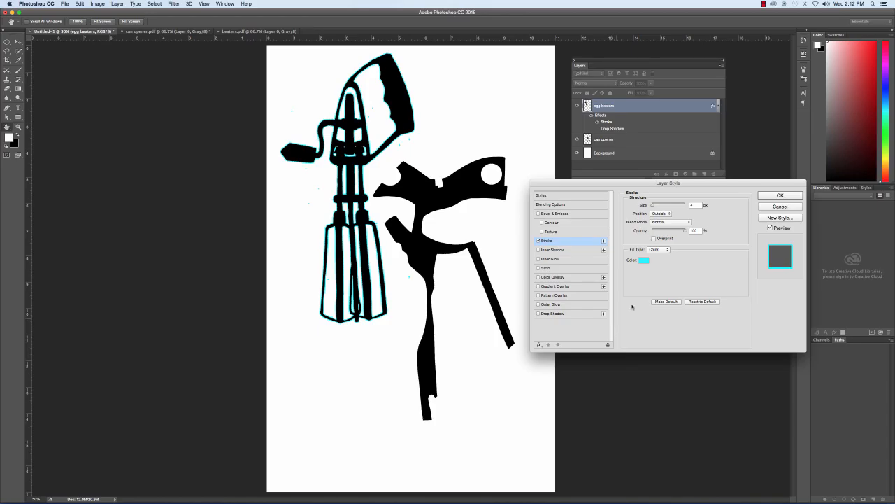
left_click(538, 240)
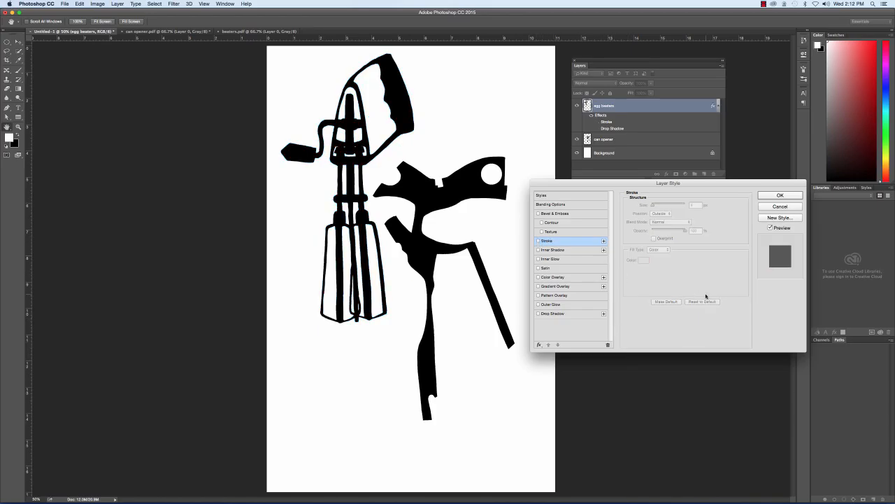
left_click(551, 241)
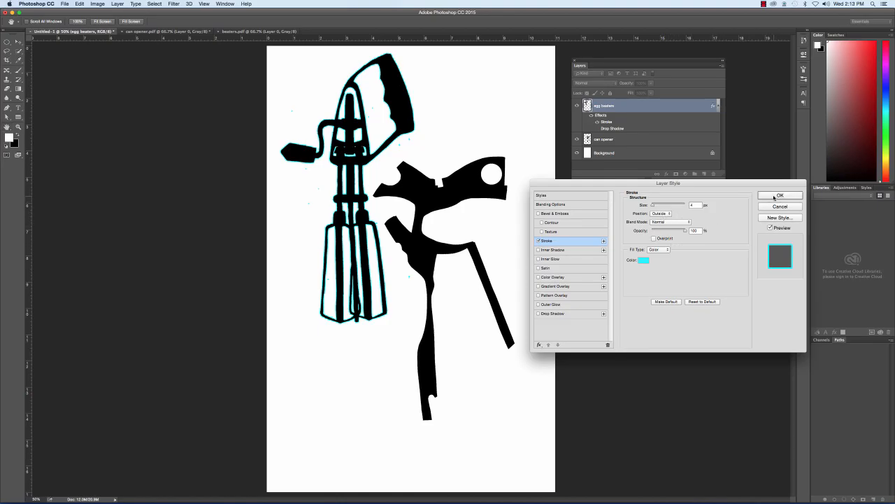
left_click(773, 196)
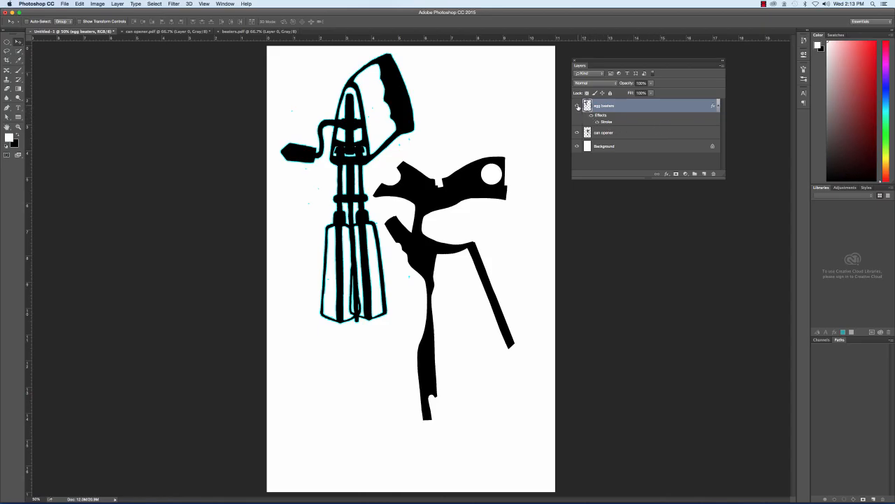
- Toggle the visibility of the egg beaters layer and its effects, and collapse and re-expand its effects list
left_click(577, 106)
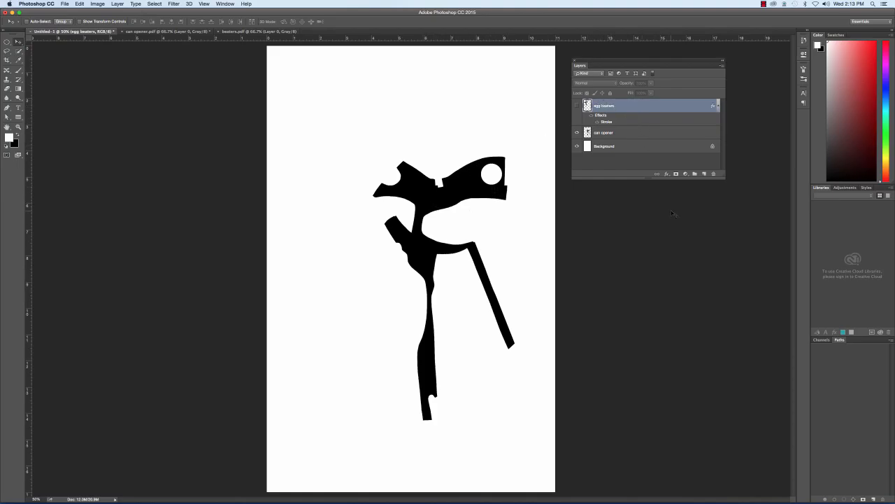
left_click(577, 106)
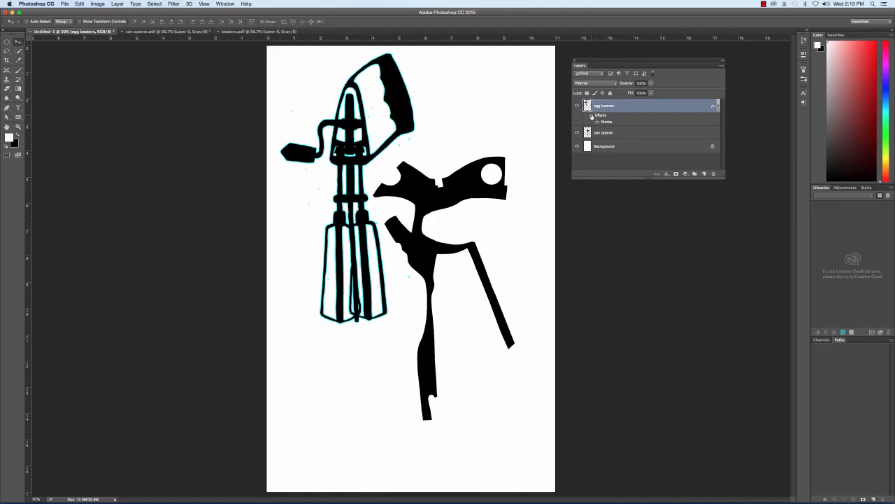
left_click(591, 115)
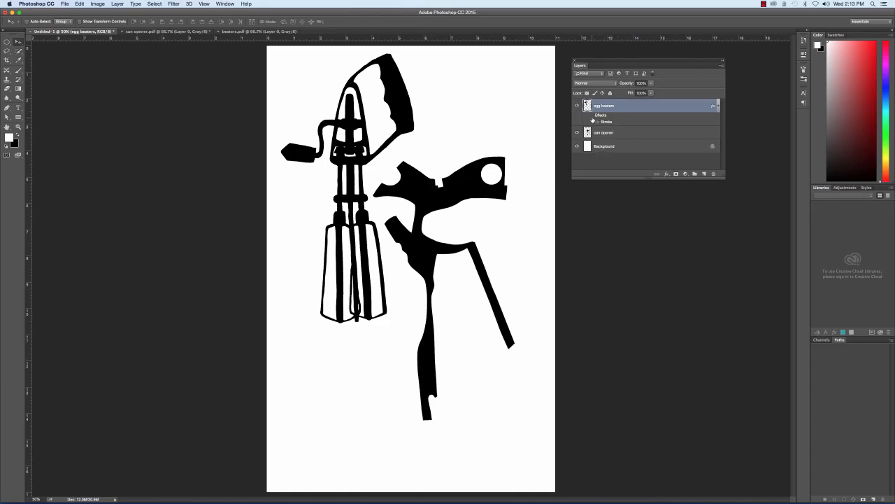
left_click(596, 122)
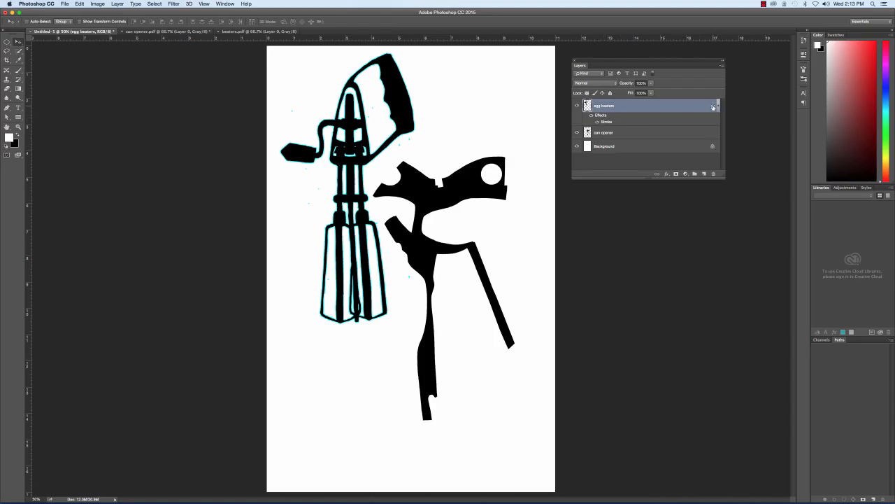
left_click(719, 107)
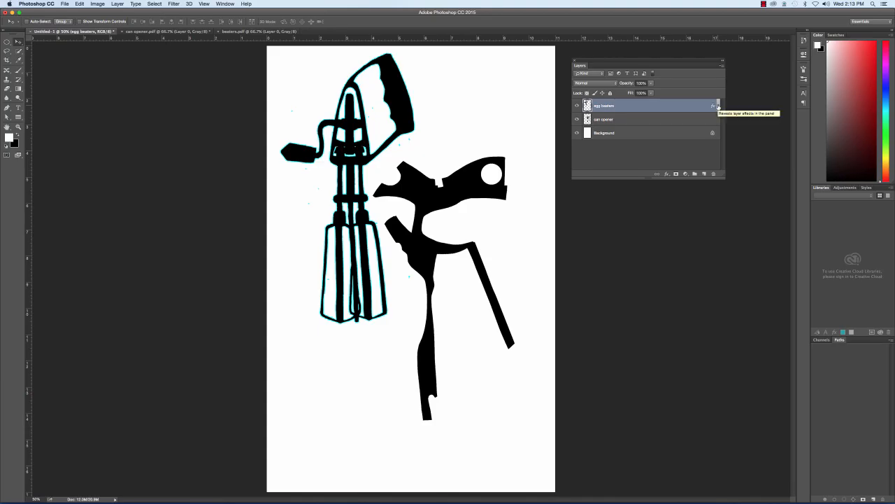
left_click(718, 107)
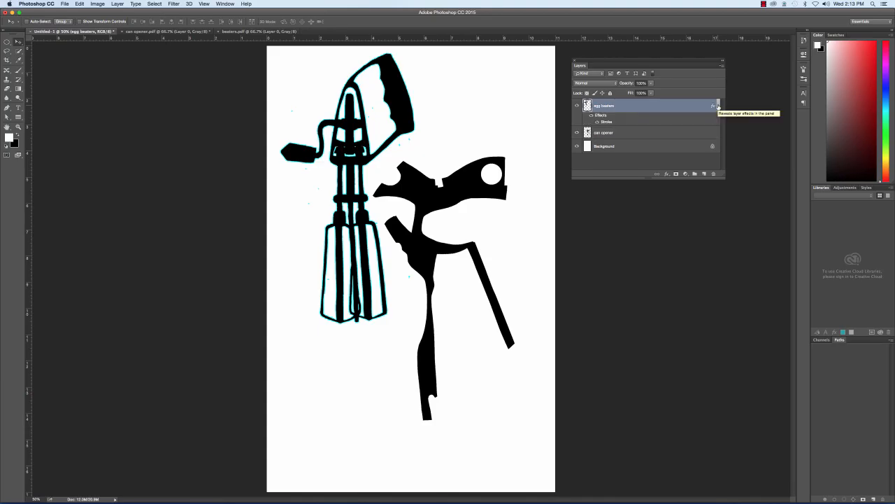
- Turn off the Stroke effect in the egg beaters layer's style settings and apply the change
double_click(666, 107)
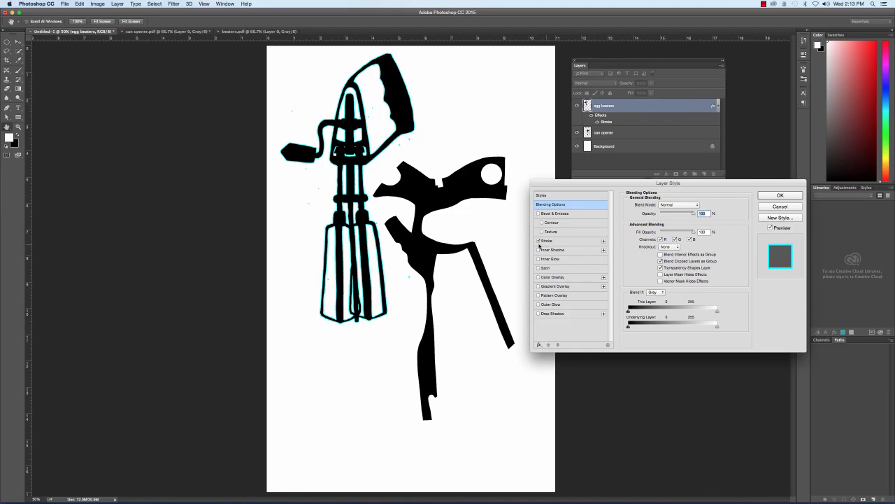
left_click(539, 241)
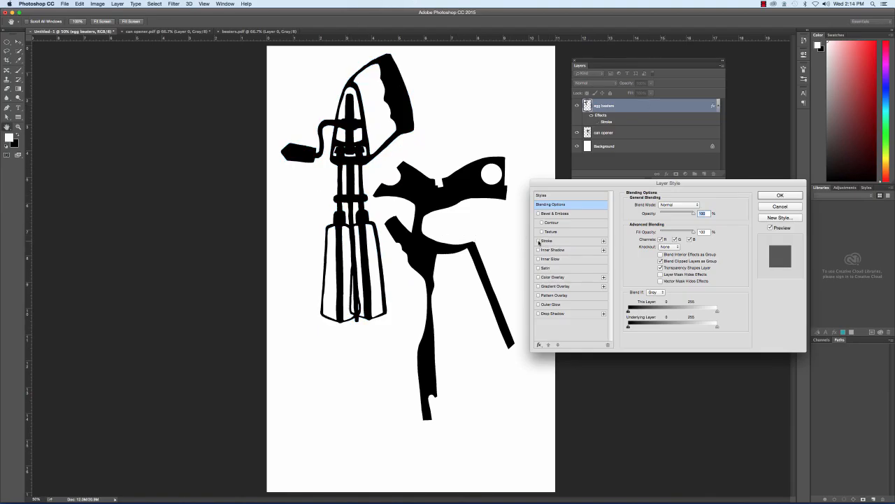
left_click(539, 241)
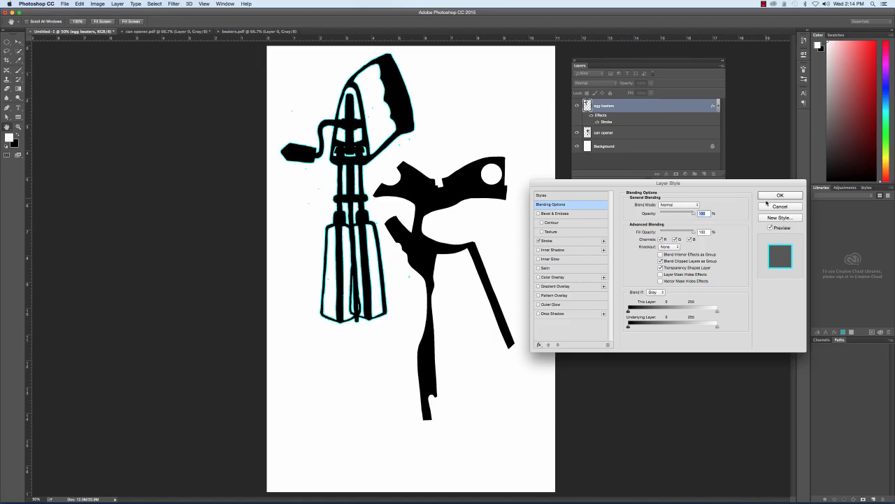
left_click(539, 240)
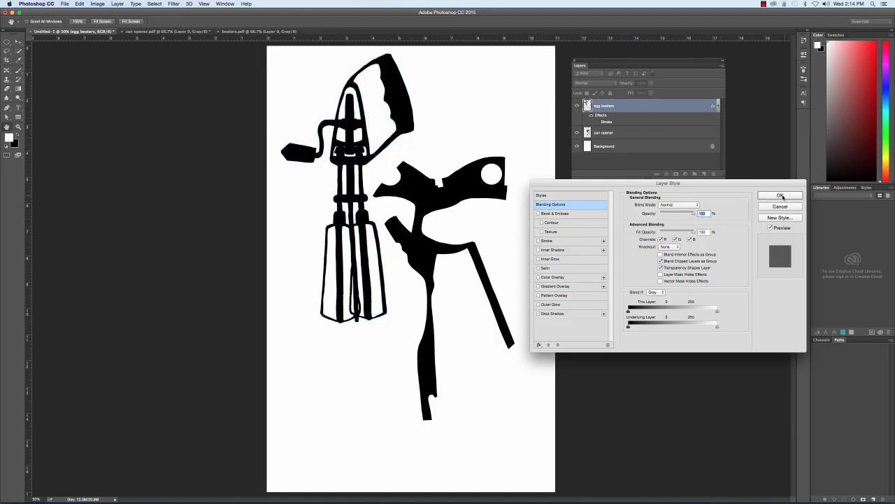
left_click(781, 196)
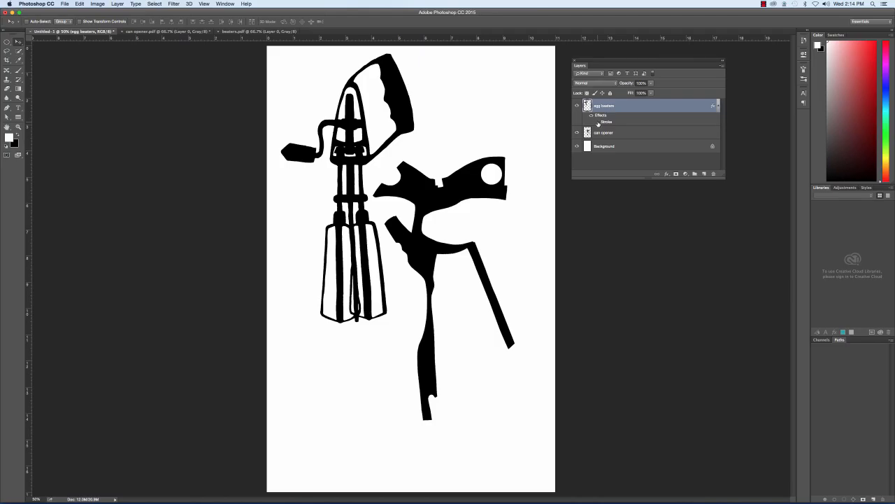
- Show the stroke again and delete all effects from the egg beaters layer
left_click(598, 123)
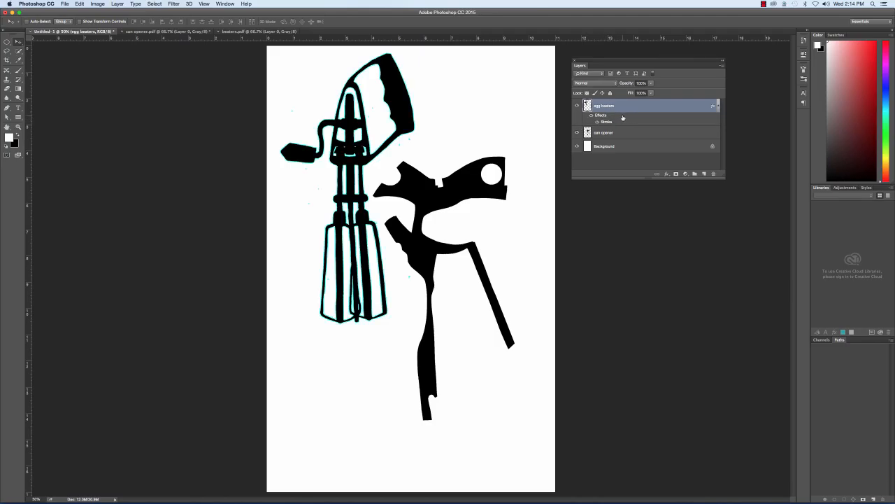
left_click_drag(622, 118, 714, 174)
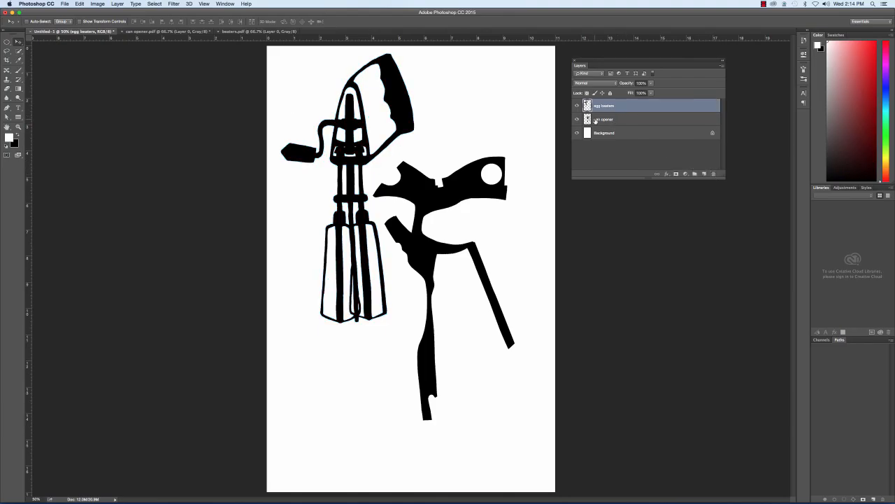